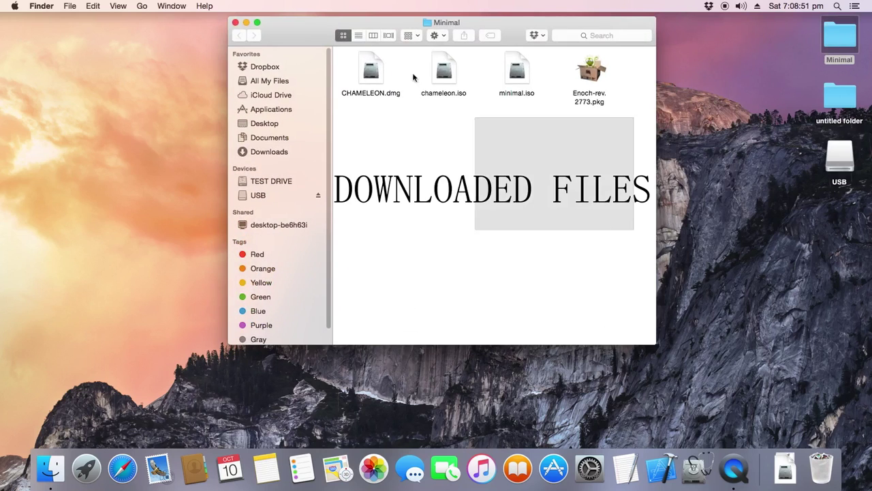
Step: Launch Disk Utility and select the 8 GB SanDisk USB drive
{"action": "left_click", "coordinate": [235, 23]}
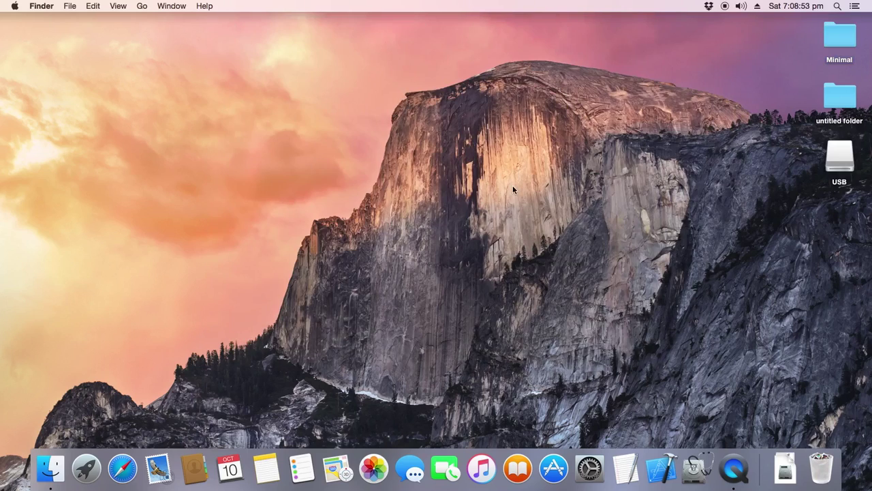
{"action": "left_click", "coordinate": [696, 470]}
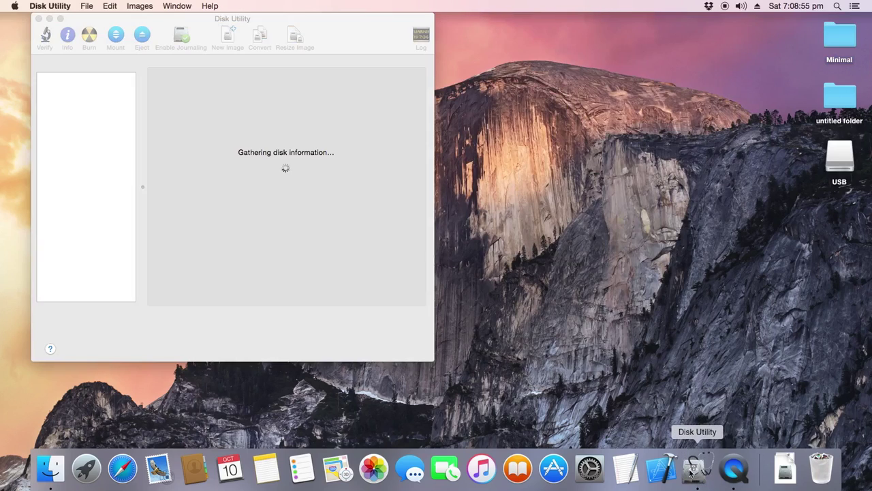
{"action": "left_click_drag", "start_coordinate": [301, 34], "coordinate": [395, 65]}
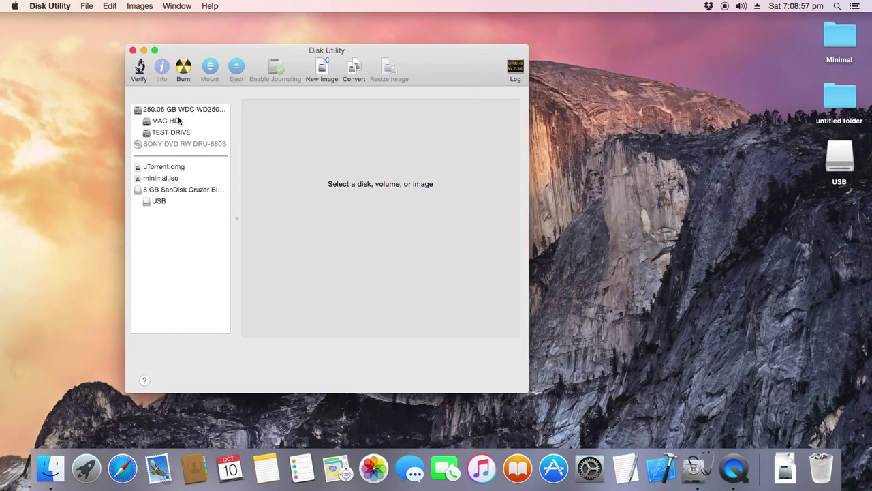
{"action": "left_click", "coordinate": [180, 190]}
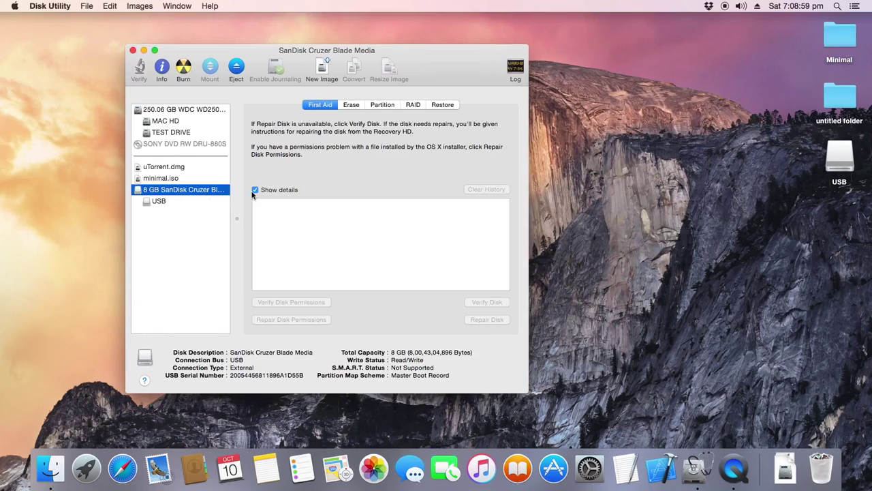
Step: Partition the drive as one Mac OS Extended (Journaled) partition using GUID Partition Table
{"action": "left_click", "coordinate": [383, 105]}
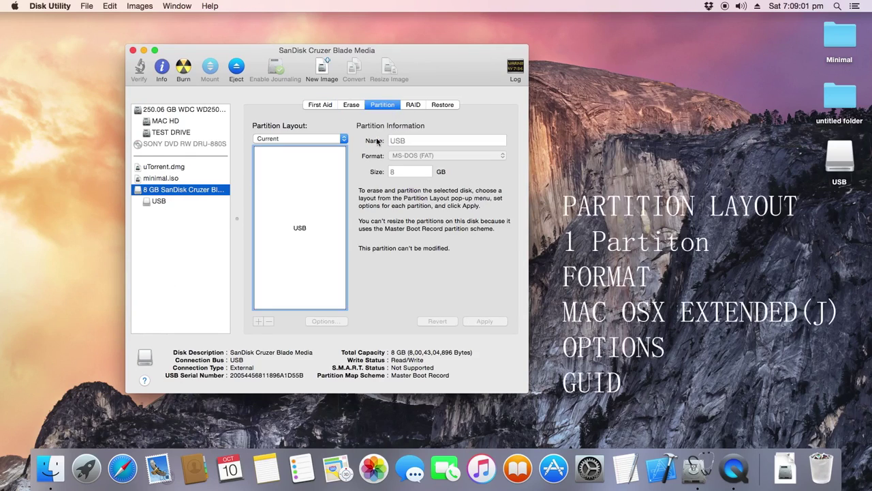
{"action": "left_click", "coordinate": [309, 138]}
{"action": "left_click", "coordinate": [300, 147]}
{"action": "left_click", "coordinate": [423, 155]}
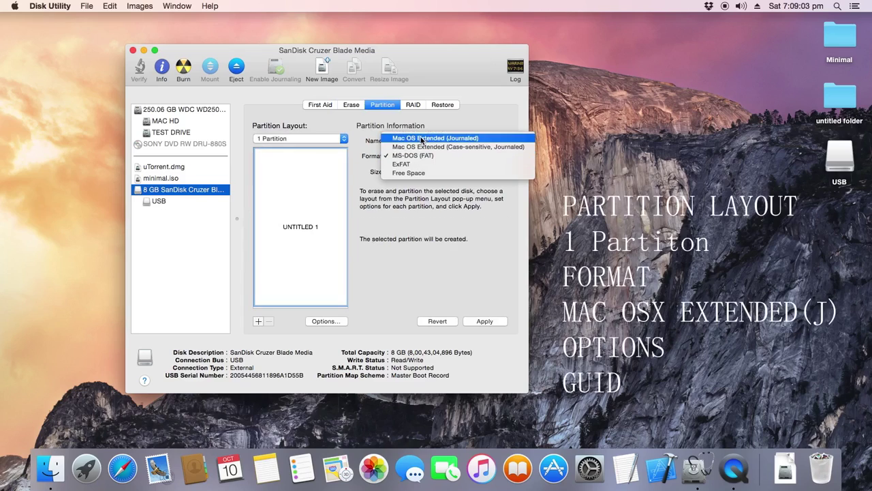
{"action": "left_click", "coordinate": [422, 147]}
{"action": "left_click", "coordinate": [325, 321]}
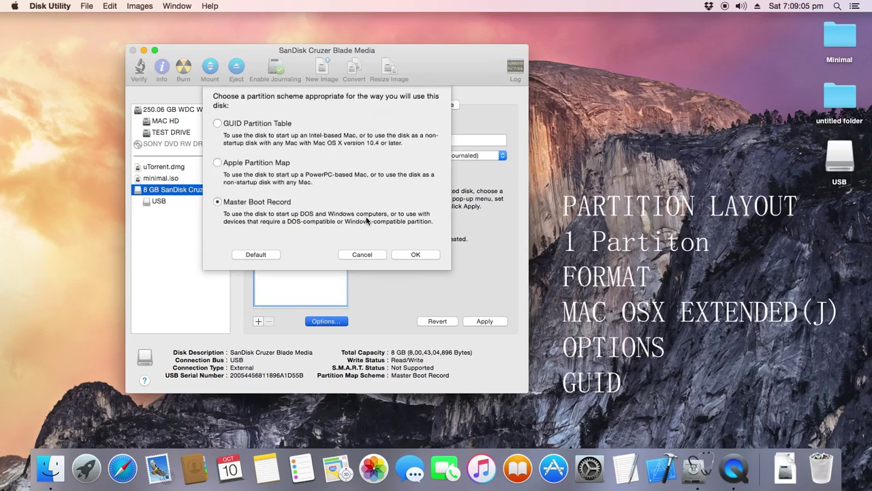
{"action": "left_click", "coordinate": [253, 131]}
{"action": "left_click", "coordinate": [420, 264]}
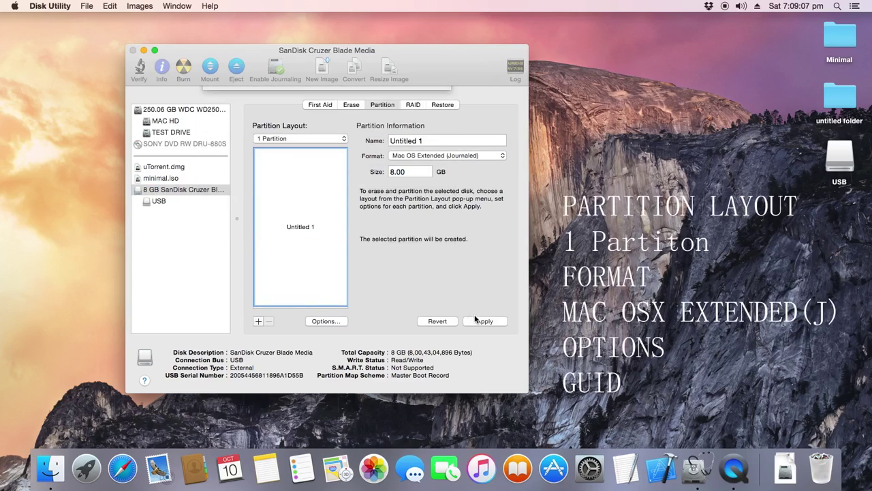
{"action": "left_click", "coordinate": [478, 326]}
{"action": "left_click", "coordinate": [402, 197]}
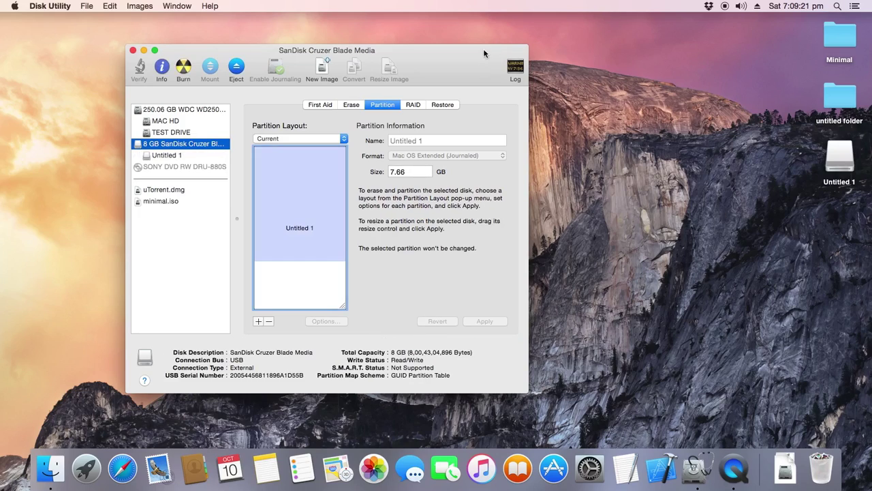
Step: Mount minimal.iso from the Minimal folder so the OSX-Minimal volume appears
{"action": "double_click", "coordinate": [846, 41]}
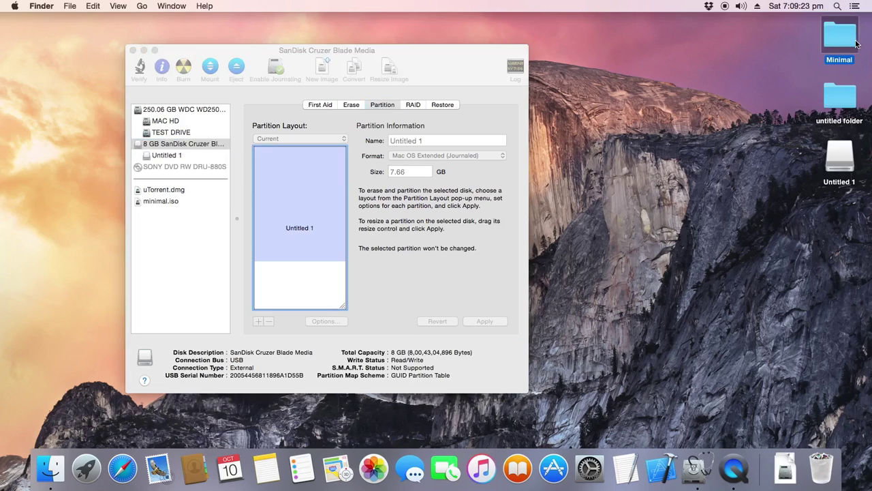
{"action": "left_click", "coordinate": [515, 72]}
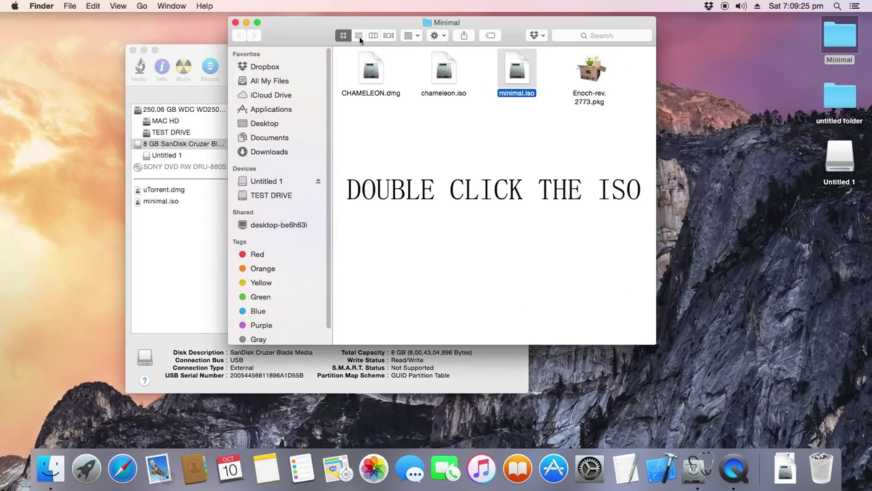
{"action": "left_click", "coordinate": [236, 22]}
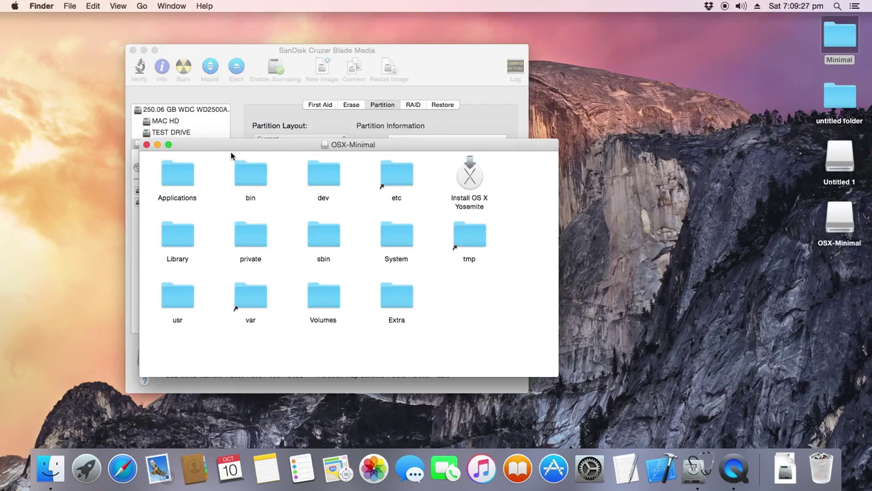
{"action": "left_click_drag", "start_coordinate": [239, 146], "coordinate": [505, 97]}
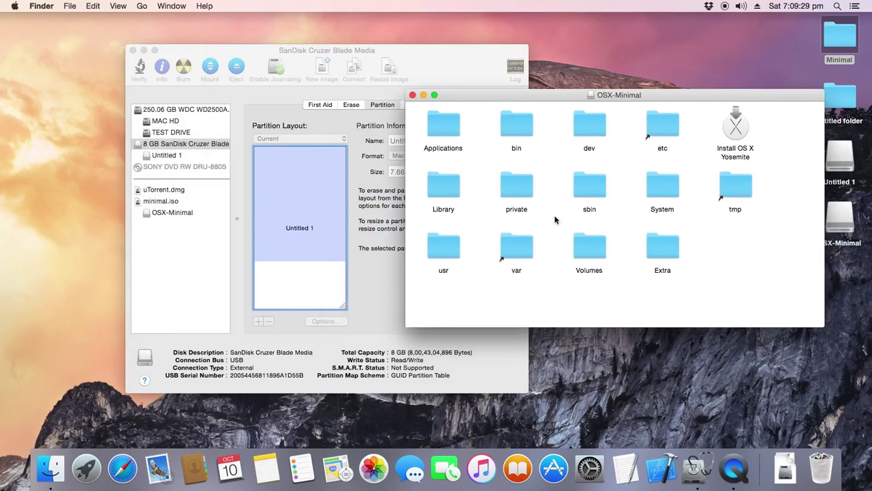
Step: Return to Disk Utility and select the mounted OSX-Minimal volume
{"action": "left_click", "coordinate": [412, 94]}
{"action": "left_click", "coordinate": [392, 72]}
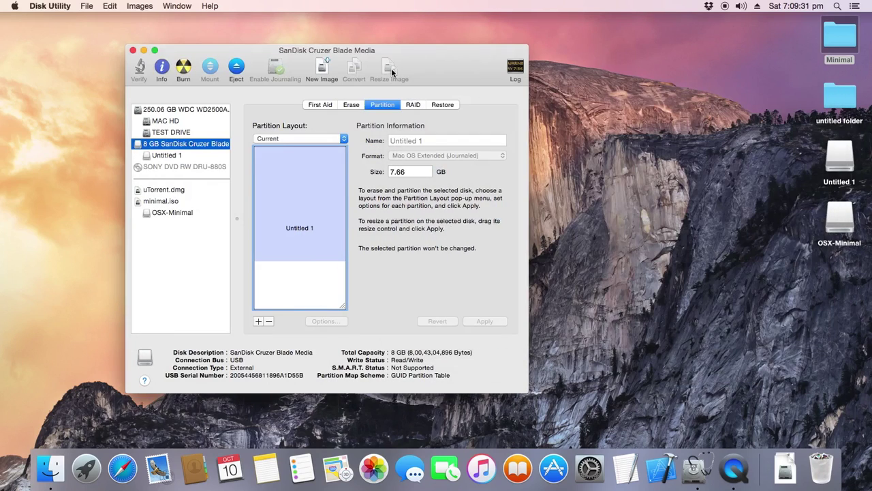
{"action": "left_click", "coordinate": [184, 295]}
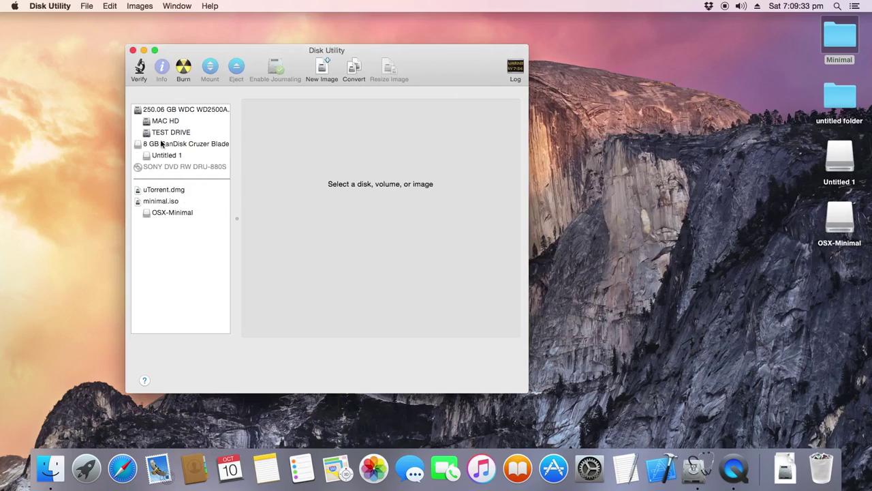
{"action": "left_click", "coordinate": [163, 213]}
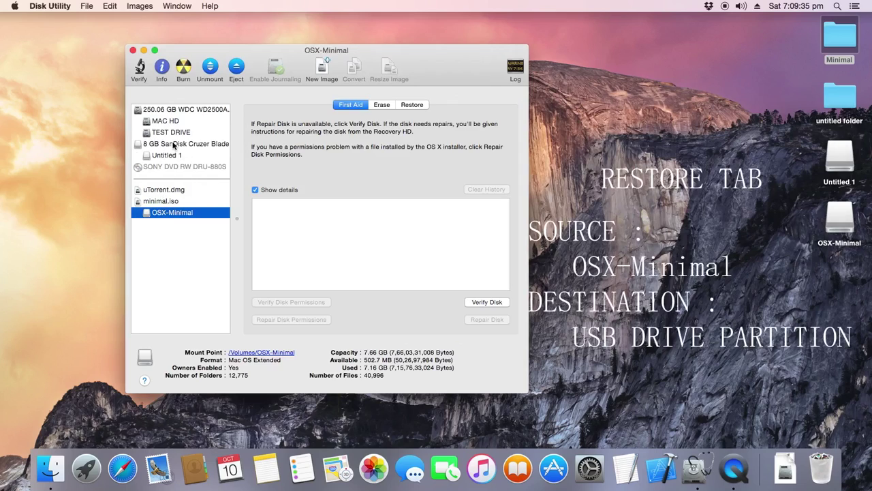
Step: Restore OSX-Minimal onto Untitled 1, confirming the erase of the destination
{"action": "left_click", "coordinate": [411, 105]}
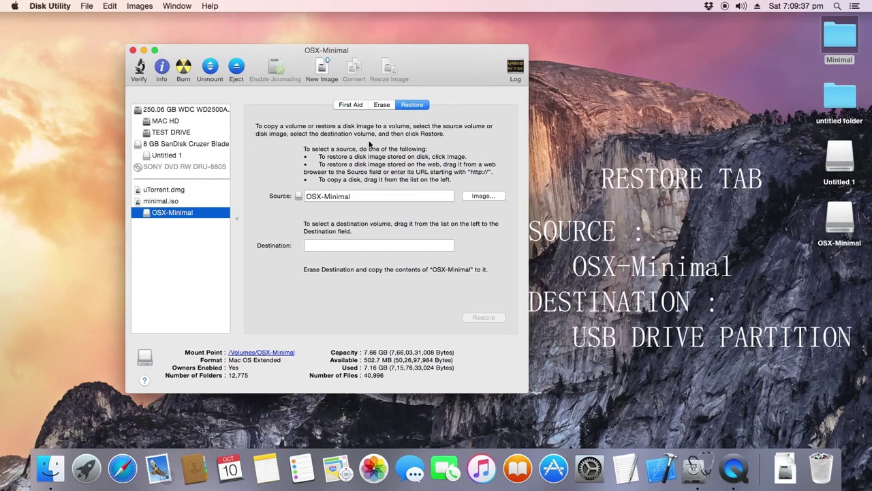
{"action": "left_click_drag", "start_coordinate": [166, 156], "coordinate": [334, 250]}
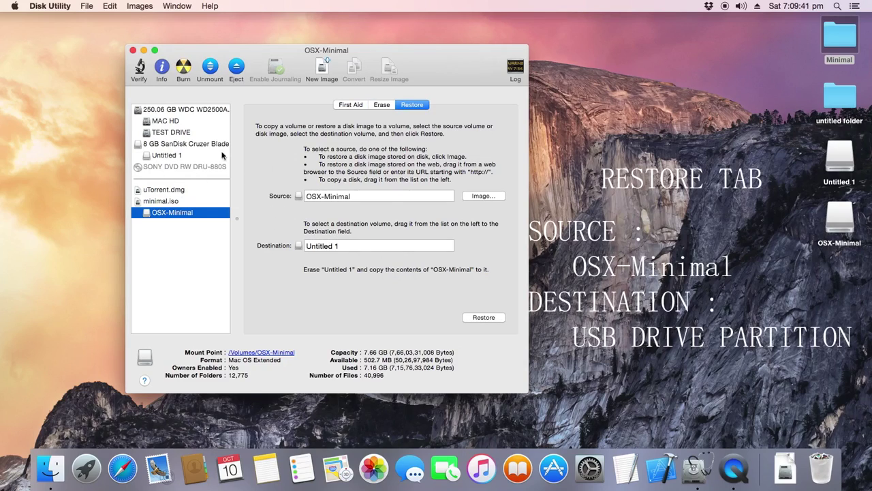
{"action": "left_click", "coordinate": [179, 155]}
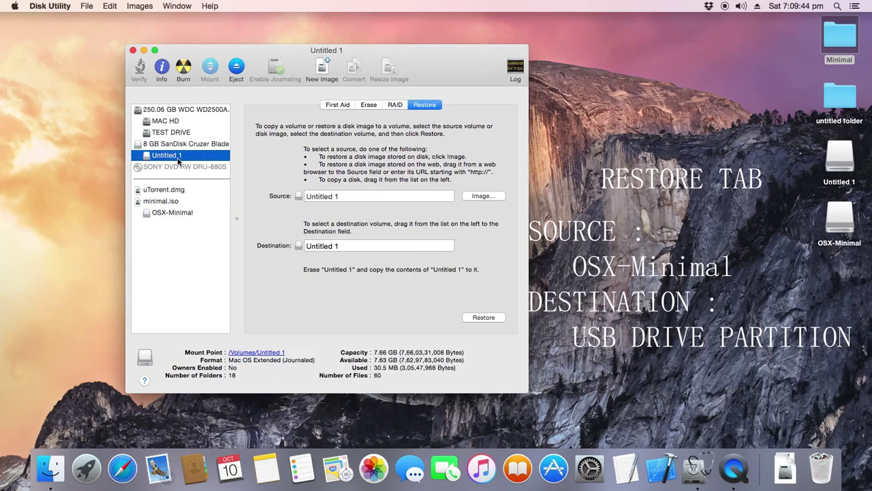
{"action": "left_click", "coordinate": [165, 213]}
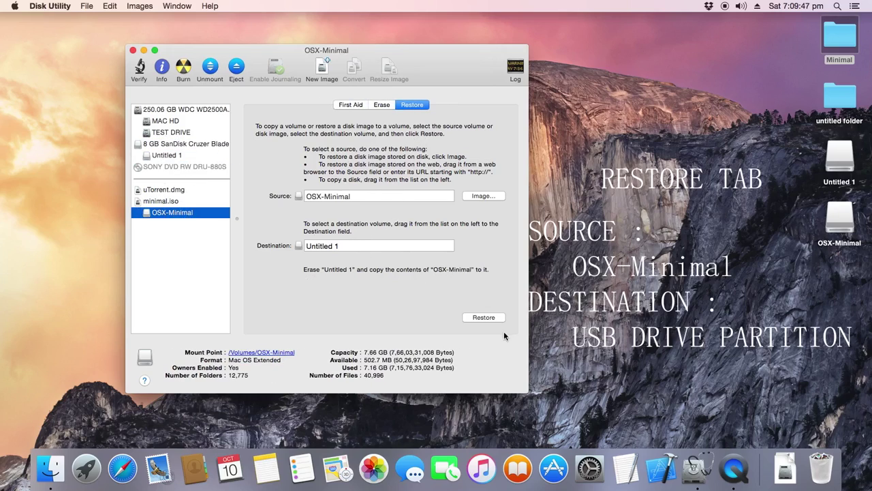
{"action": "left_click", "coordinate": [484, 318]}
{"action": "left_click", "coordinate": [410, 162]}
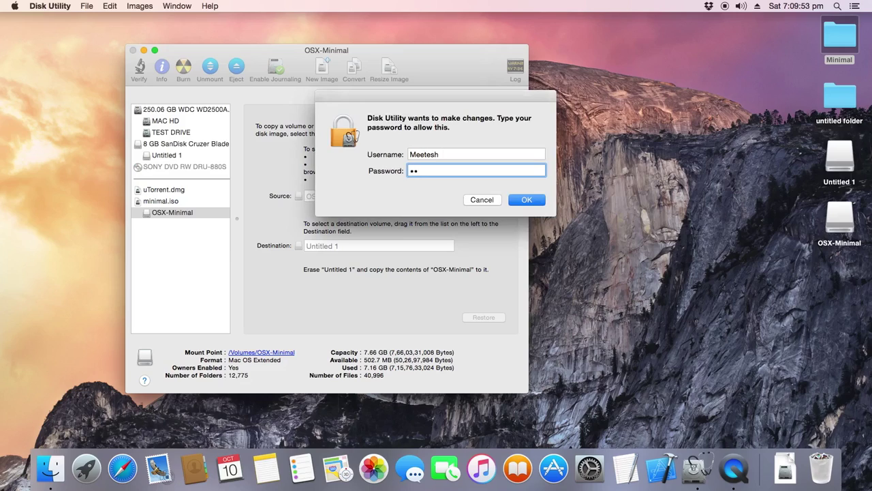
Step: Enter the administrator password to authorize and run the restore
{"action": "type", "text": "••"}
{"action": "key", "text": "Return"}
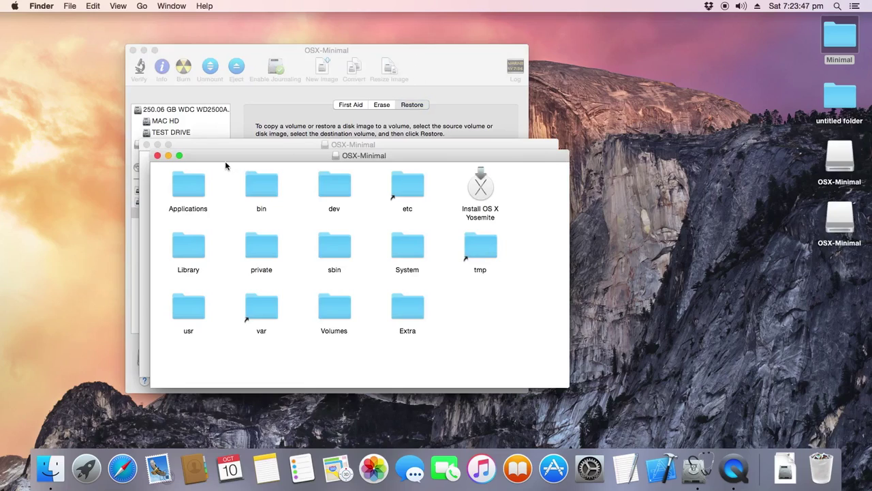
Step: Close both OSX-Minimal Finder windows and inspect the USB drive's OSX-Minimal volume
{"action": "left_click", "coordinate": [157, 155]}
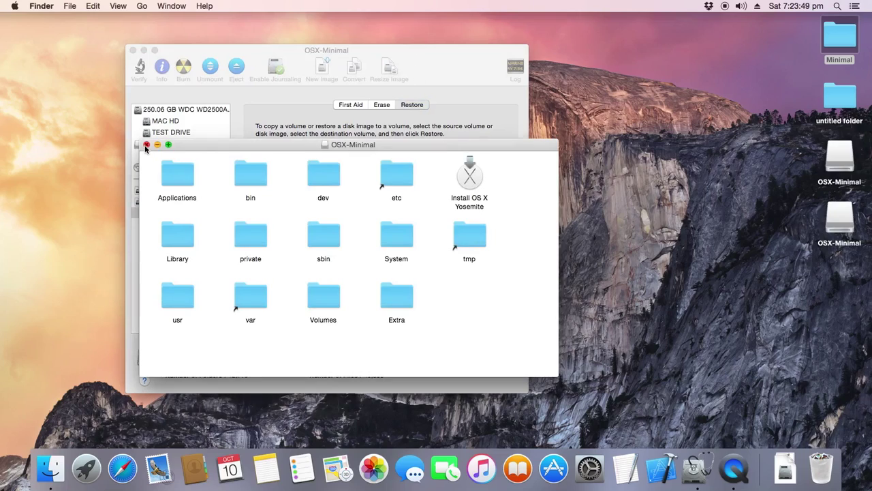
{"action": "left_click", "coordinate": [146, 144]}
{"action": "left_click", "coordinate": [222, 212]}
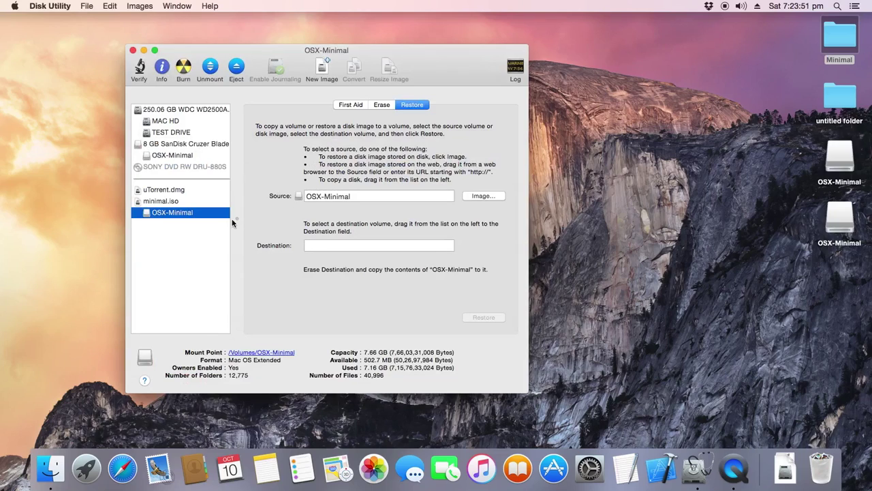
{"action": "left_click", "coordinate": [226, 219]}
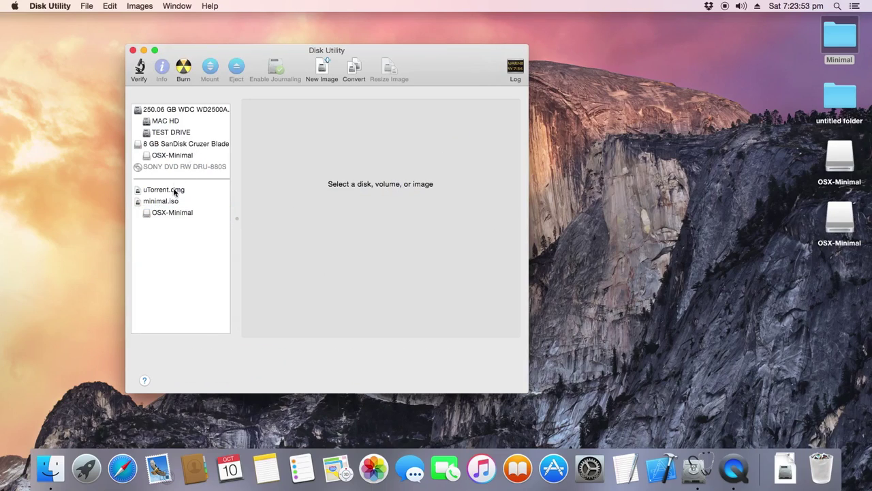
{"action": "left_click", "coordinate": [179, 156]}
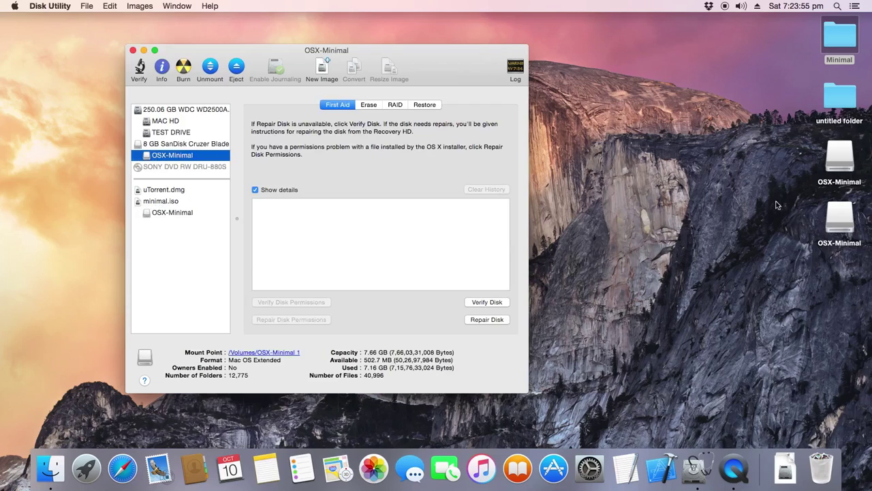
Step: Unmount the OSX-Minimal volume under minimal.iso from the Disk Utility sidebar
{"action": "left_click", "coordinate": [185, 218]}
{"action": "right_click", "coordinate": [184, 213]}
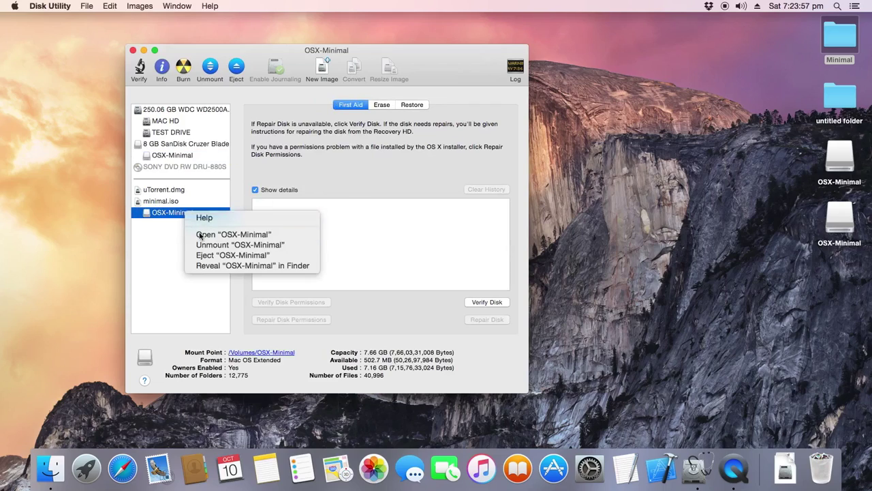
{"action": "left_click", "coordinate": [205, 245]}
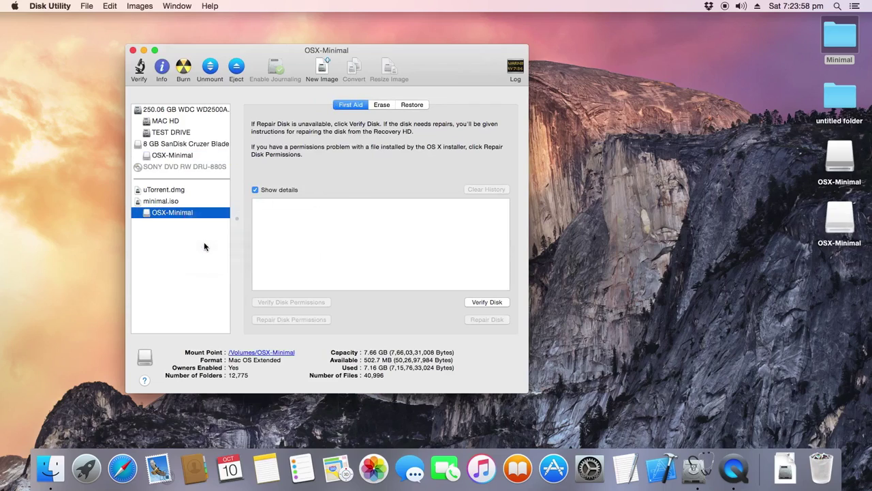
{"action": "left_click", "coordinate": [190, 157]}
Step: Rename the USB volume to 'Minimal-Installer' and reopen the Minimal folder
{"action": "left_click", "coordinate": [828, 157]}
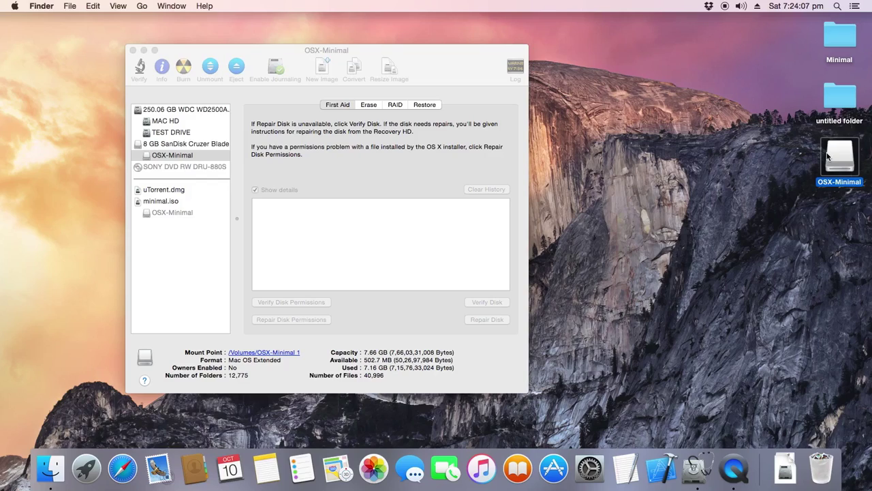
{"action": "key", "text": "Return"}
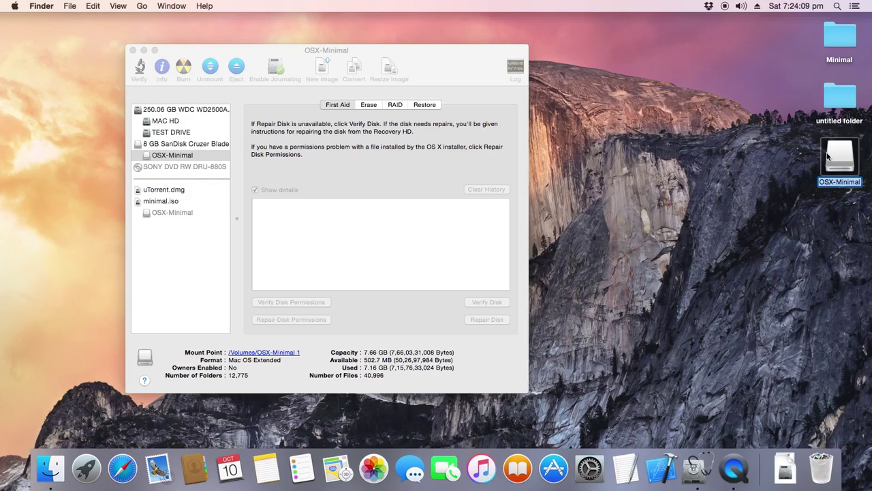
{"action": "type", "text": "M"}
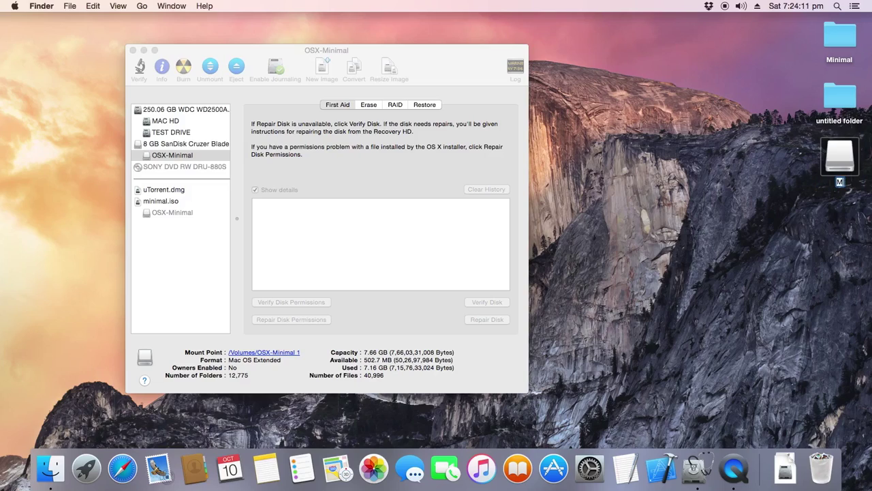
{"action": "type", "text": "inimal-Installer"}
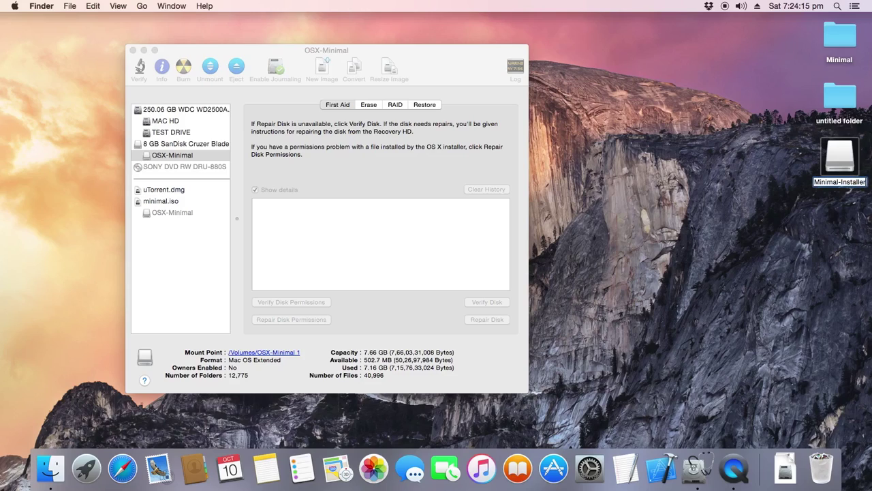
{"action": "key", "text": "Return"}
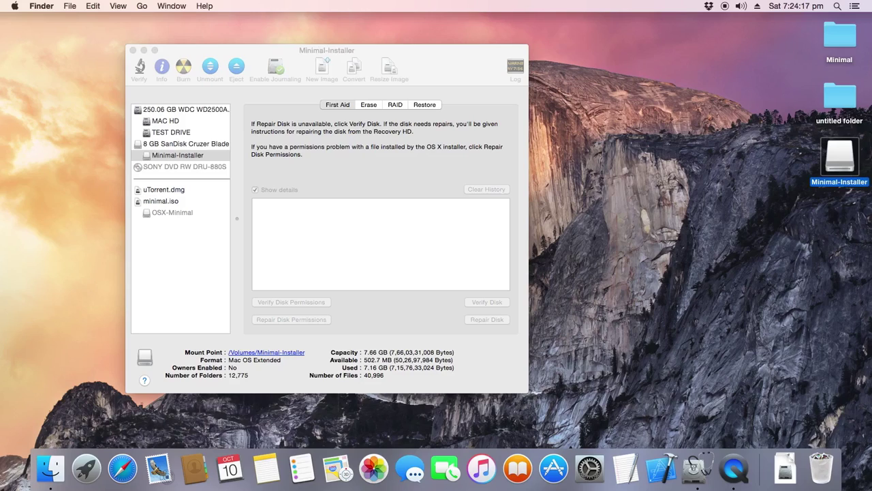
{"action": "left_click", "coordinate": [704, 276]}
{"action": "double_click", "coordinate": [836, 42]}
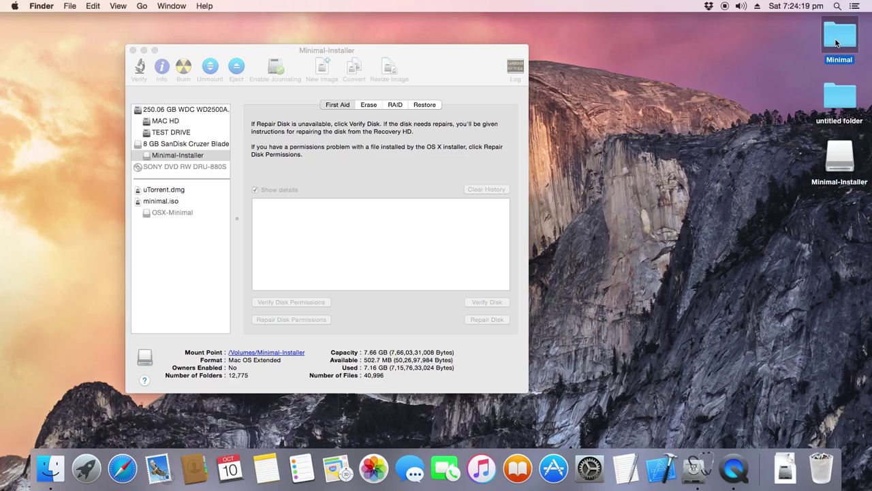
Step: Quit Disk Utility and launch the Enoch-rev.2773.pkg installer
{"action": "left_click", "coordinate": [133, 51]}
{"action": "left_click", "coordinate": [593, 68]}
{"action": "double_click", "coordinate": [593, 68]}
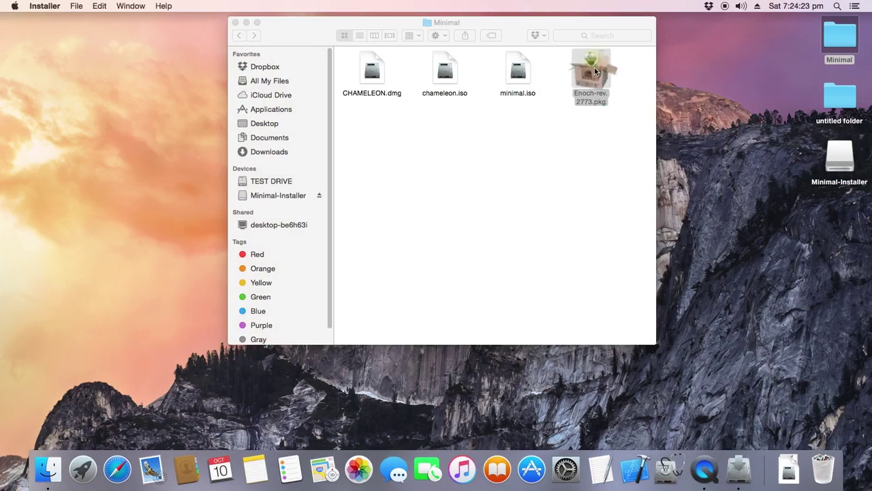
{"action": "left_click", "coordinate": [236, 23]}
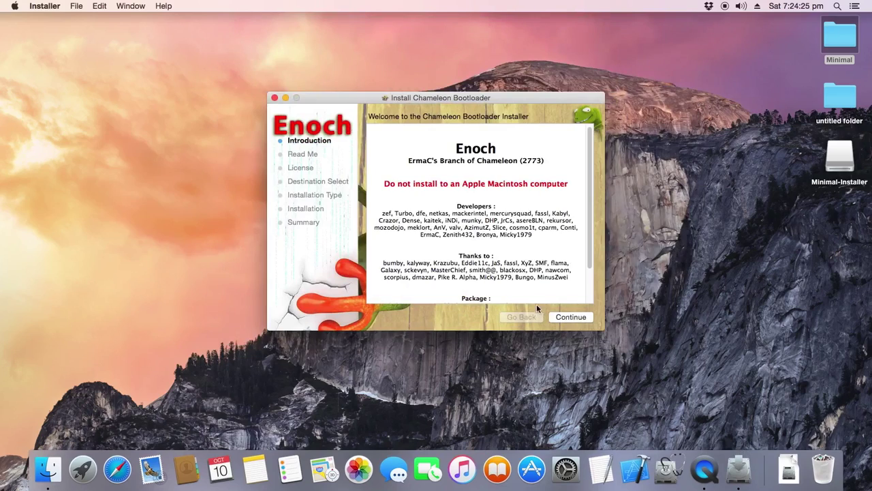
Step: Go through the introduction and Read Me and agree to the license
{"action": "left_click", "coordinate": [564, 318]}
{"action": "left_click", "coordinate": [564, 318]}
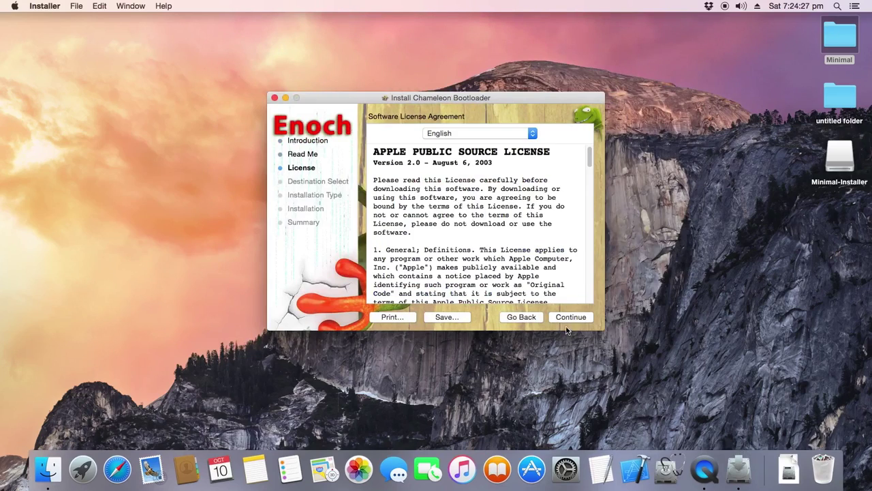
{"action": "left_click", "coordinate": [567, 318]}
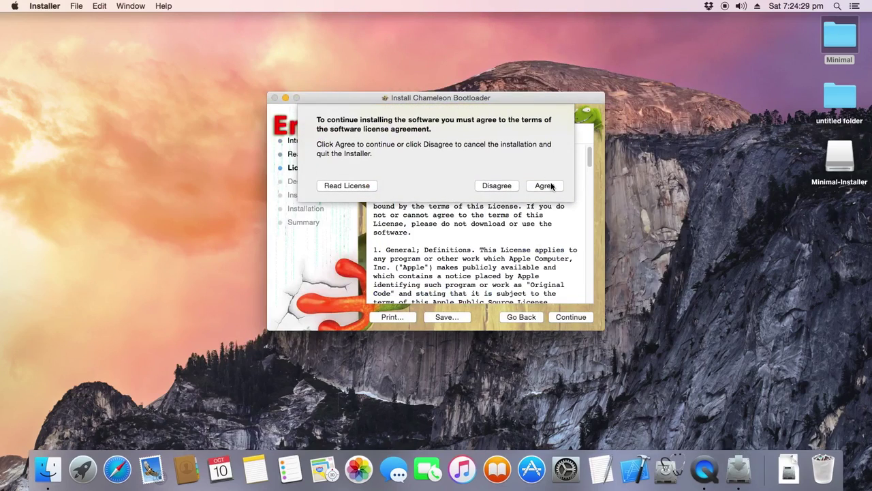
{"action": "left_click", "coordinate": [550, 186]}
Step: Set Minimal-Installer as the install location and start the standard install
{"action": "left_click", "coordinate": [508, 291]}
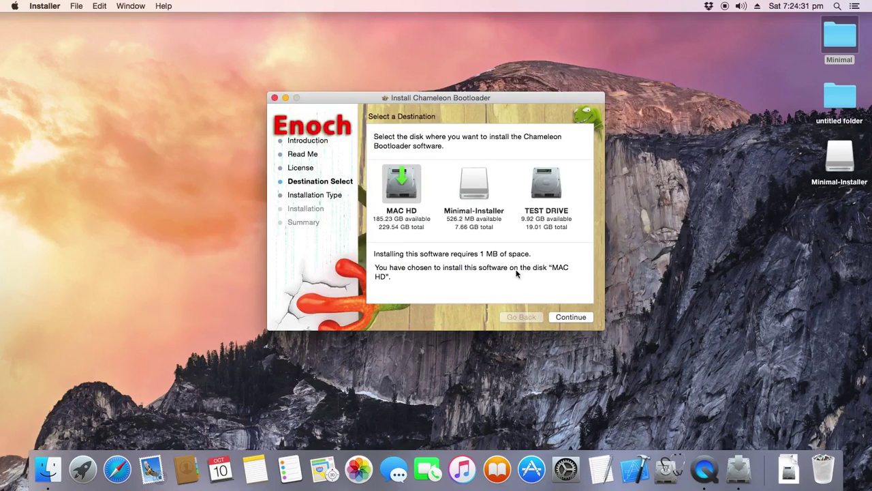
{"action": "left_click", "coordinate": [467, 228]}
{"action": "left_click", "coordinate": [570, 315]}
{"action": "left_click", "coordinate": [401, 315]}
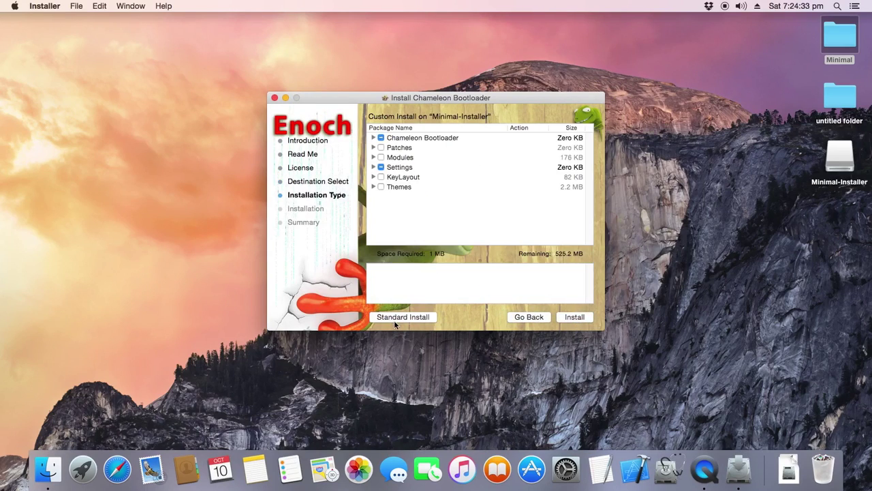
{"action": "left_click", "coordinate": [403, 317]}
{"action": "left_click", "coordinate": [566, 315]}
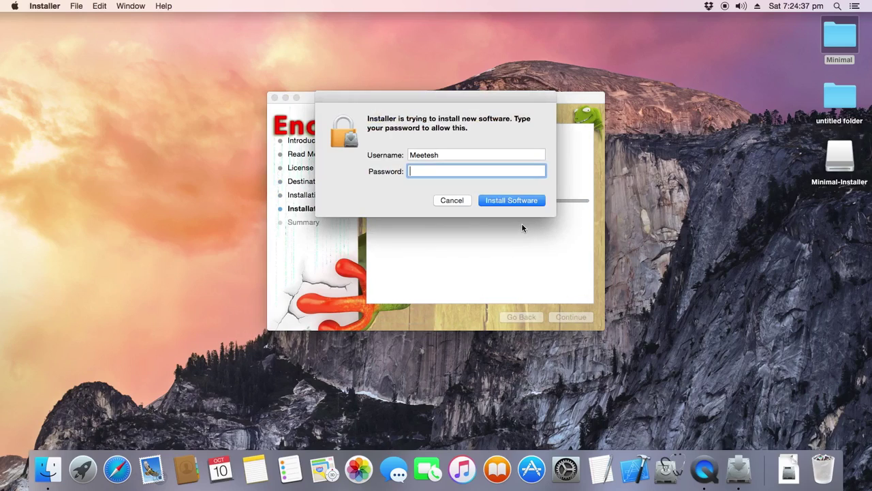
Step: Enter the administrator password to authorize the Chameleon bootloader installation
{"action": "type", "text": "•••"}
{"action": "key", "text": "Return"}
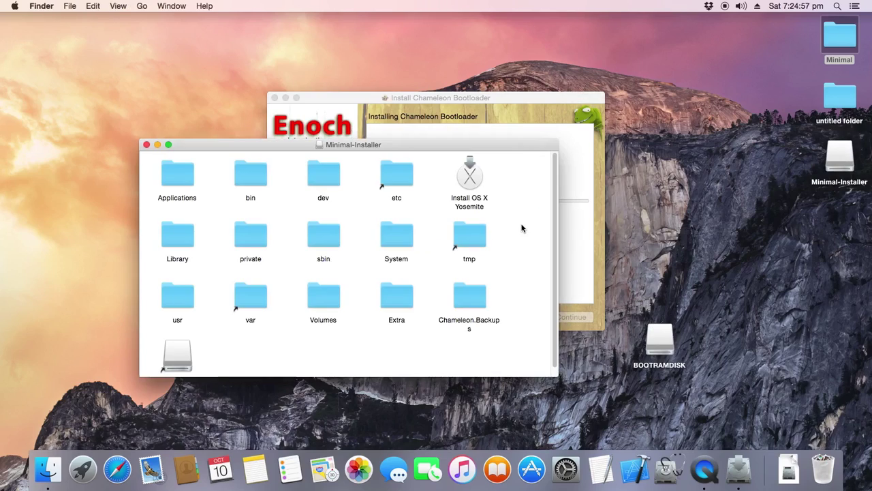
Step: Close the completed Chameleon installer and the Minimal-Installer Finder window
{"action": "left_click", "coordinate": [567, 221]}
{"action": "left_click_drag", "start_coordinate": [538, 280], "coordinate": [382, 136]}
{"action": "left_click", "coordinate": [382, 137]}
{"action": "left_click", "coordinate": [574, 317]}
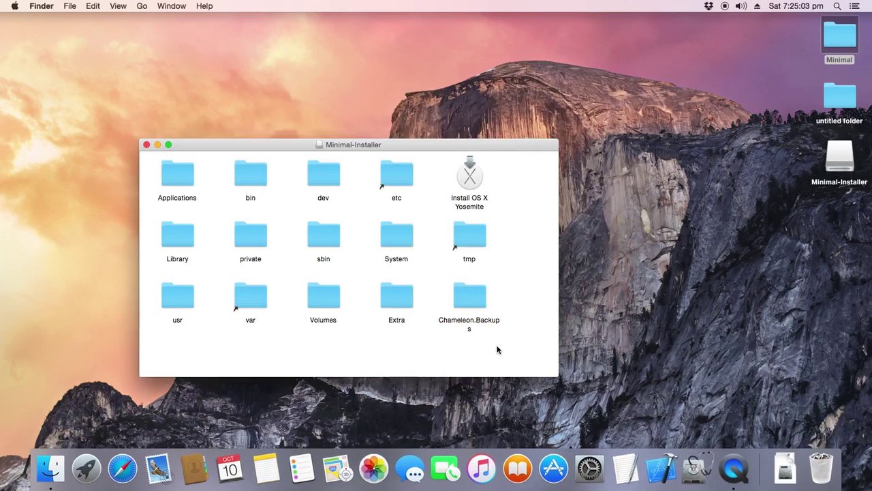
{"action": "left_click", "coordinate": [146, 145]}
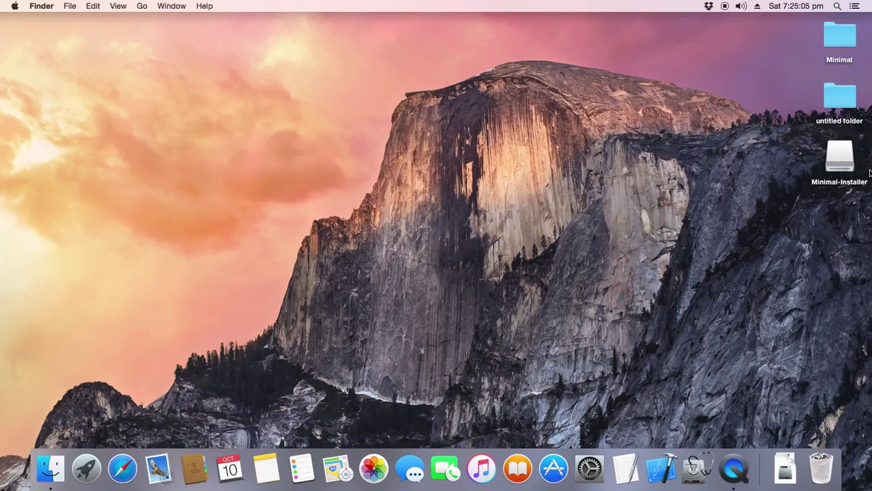